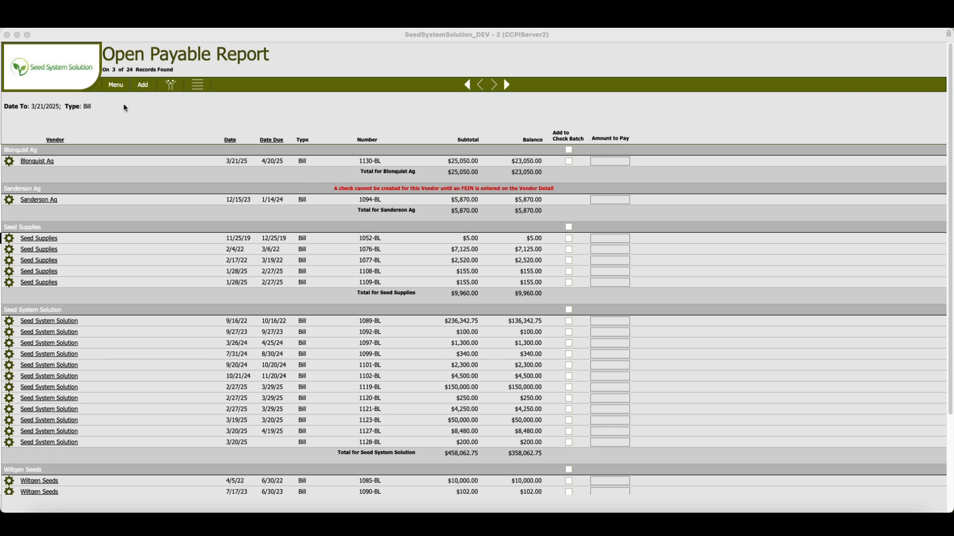
left_click(119, 87)
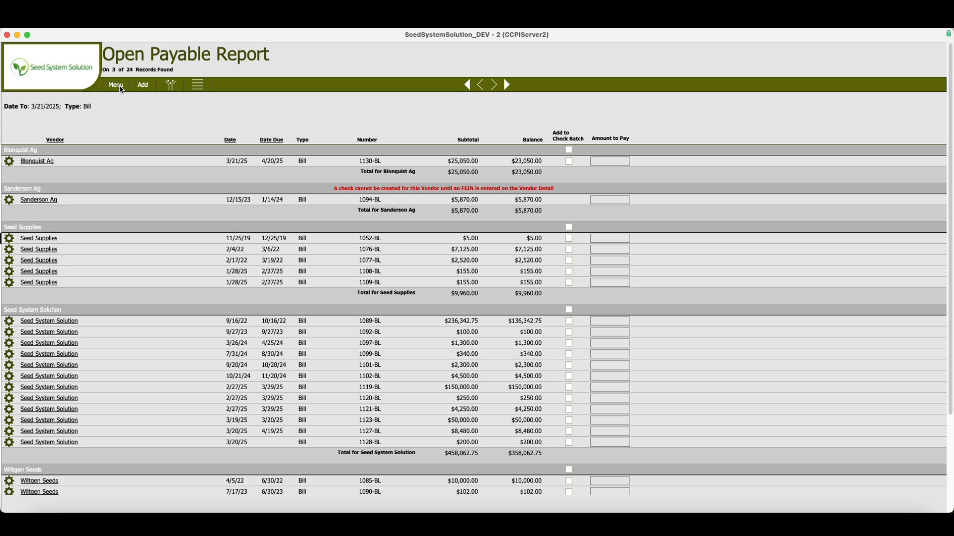
left_click(120, 88)
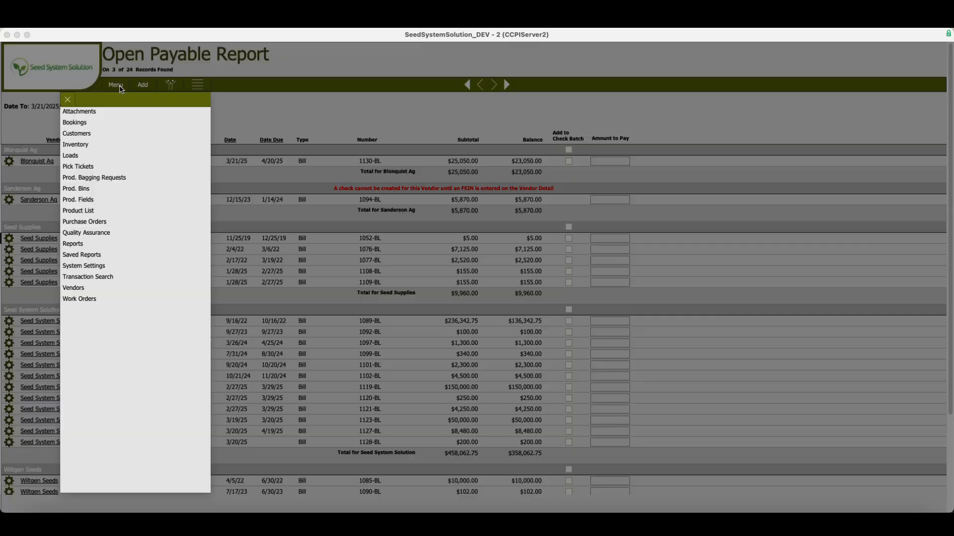
left_click(75, 245)
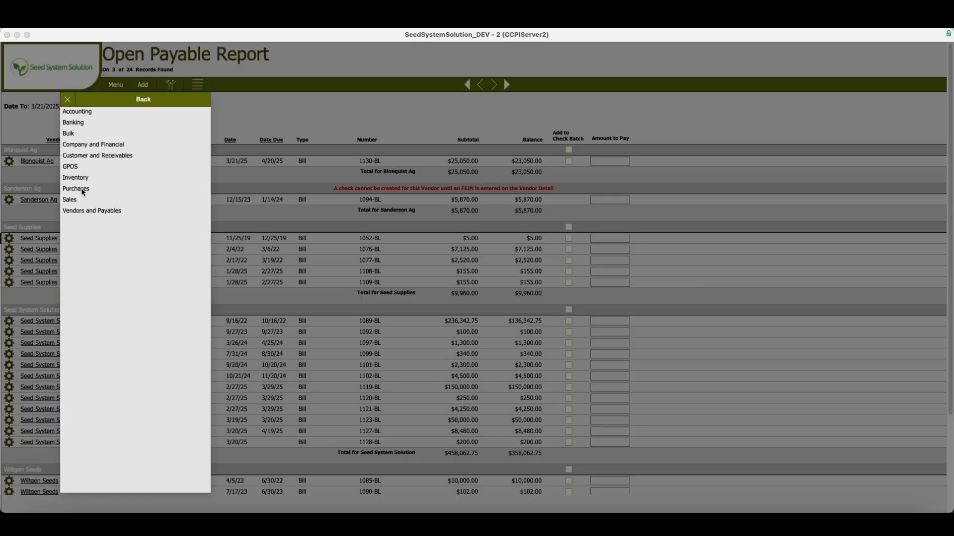
left_click(87, 213)
left_click(68, 99)
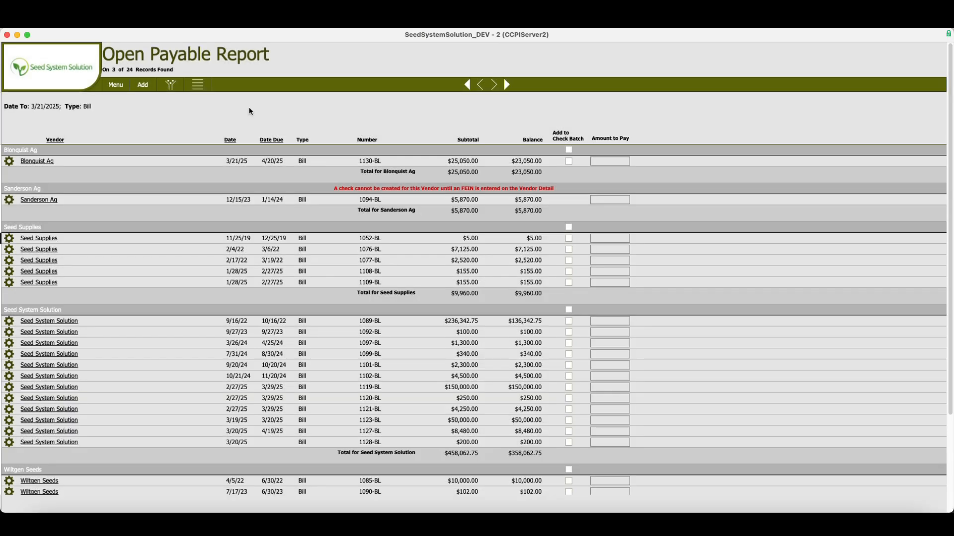
Review the Open Payable Report's filter criteria for date and type
left_click(174, 86)
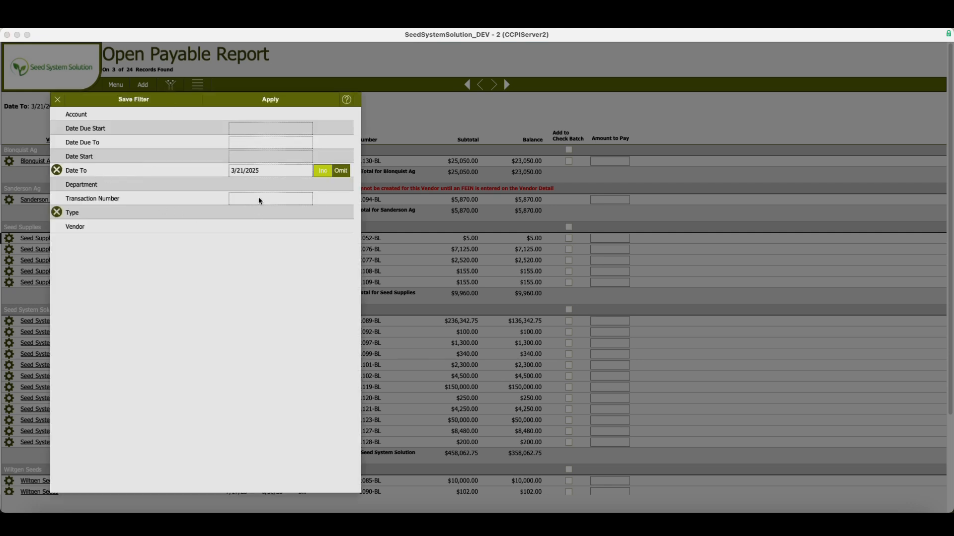
left_click(70, 214)
left_click(102, 100)
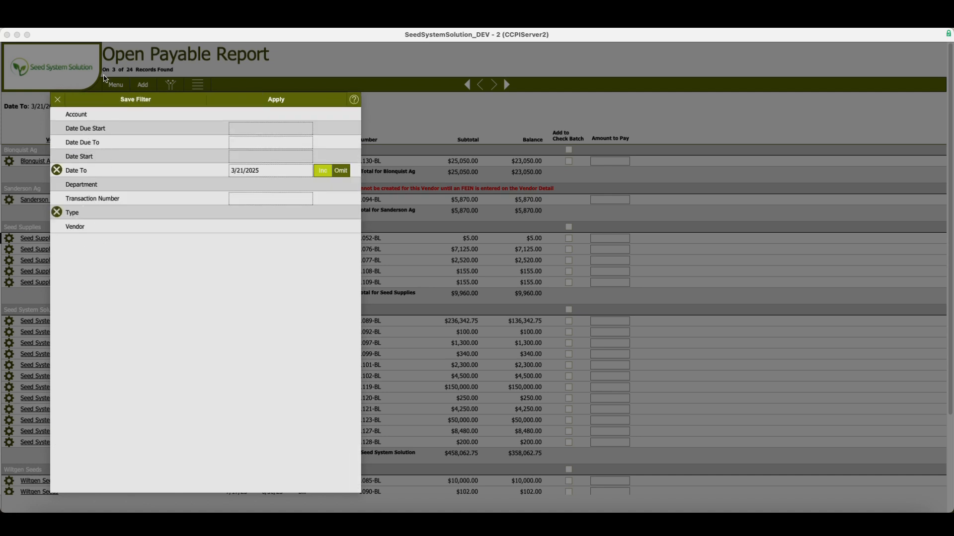
left_click(59, 102)
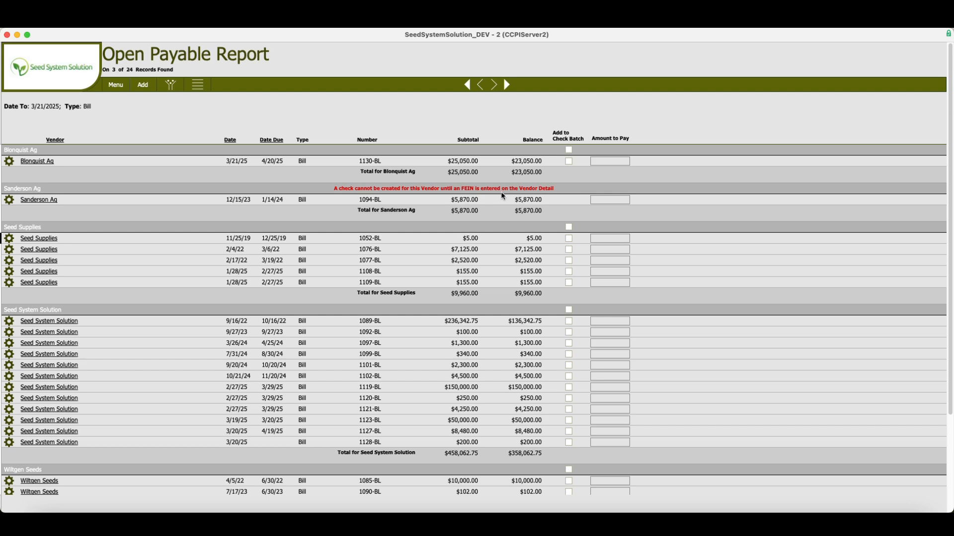
Open Sanderson Ag's vendor detail, set its FEIN to N/A, and return to the report
left_click(38, 201)
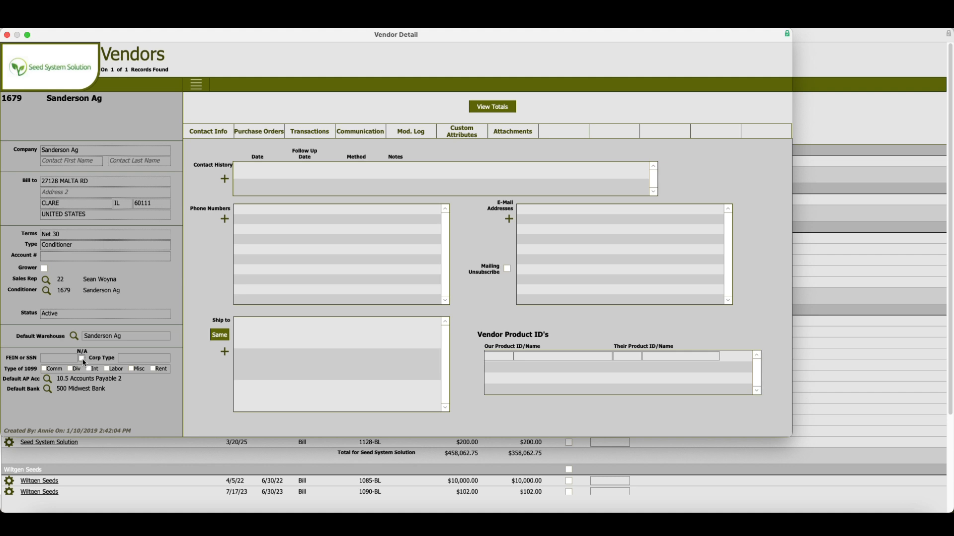
left_click(52, 64)
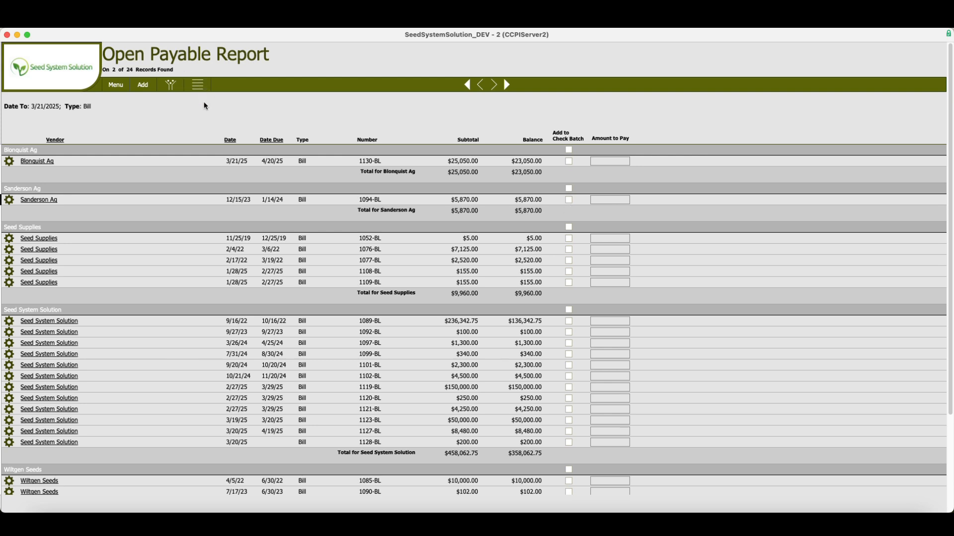
Add the Blonquist Ag and Seed Supplies groups plus bills 1097-BL and 1099-BL to the check batch
left_click(570, 150)
left_click(569, 227)
left_click(569, 344)
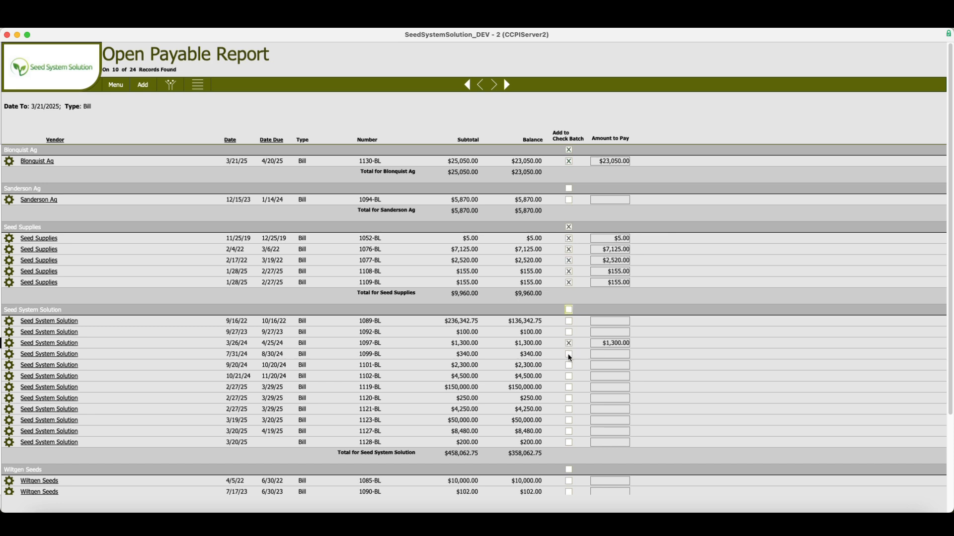
left_click(569, 354)
Set the payment amount for bill 1097-BL to 1000
left_click(612, 347)
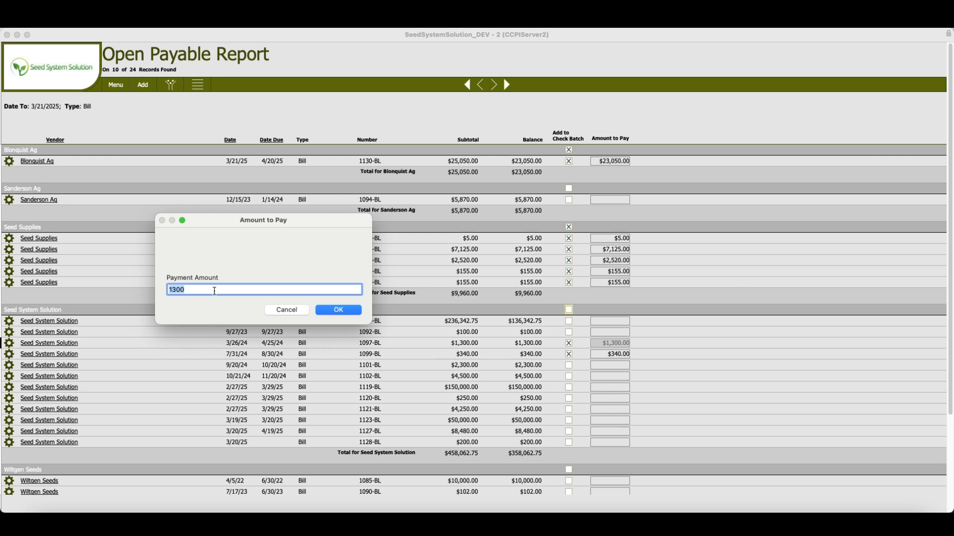
type("1000")
left_click(341, 314)
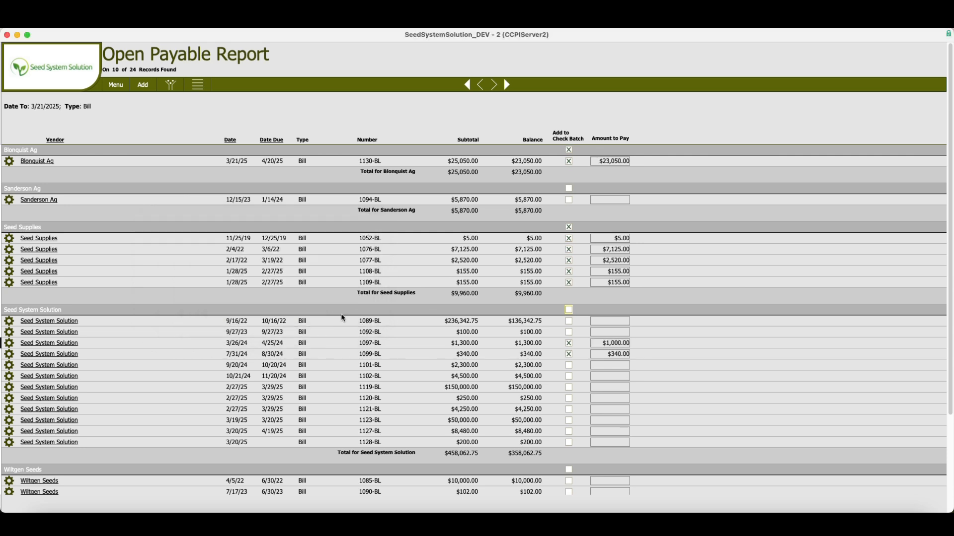
Create the checks batch with a check date of 3/21/2025 and acknowledge the instructions
left_click(198, 85)
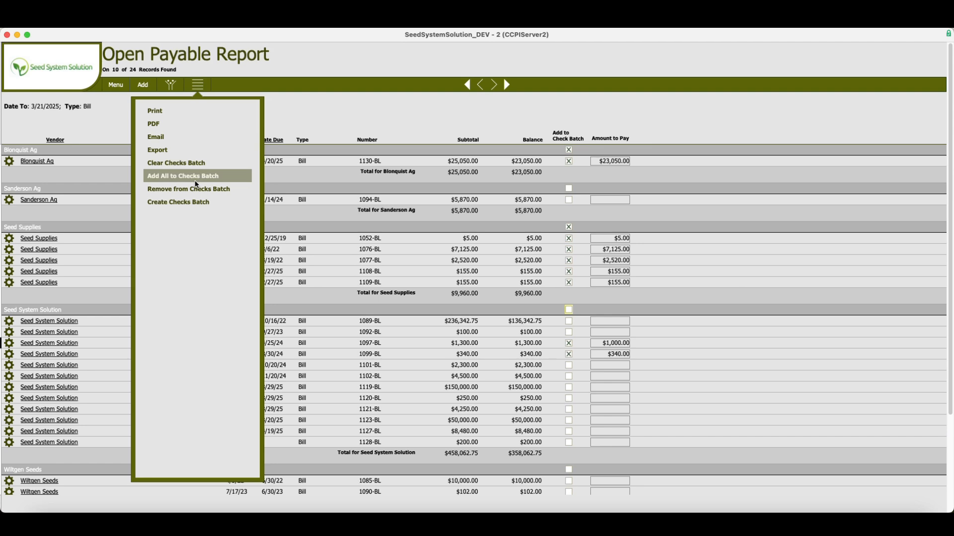
left_click(198, 208)
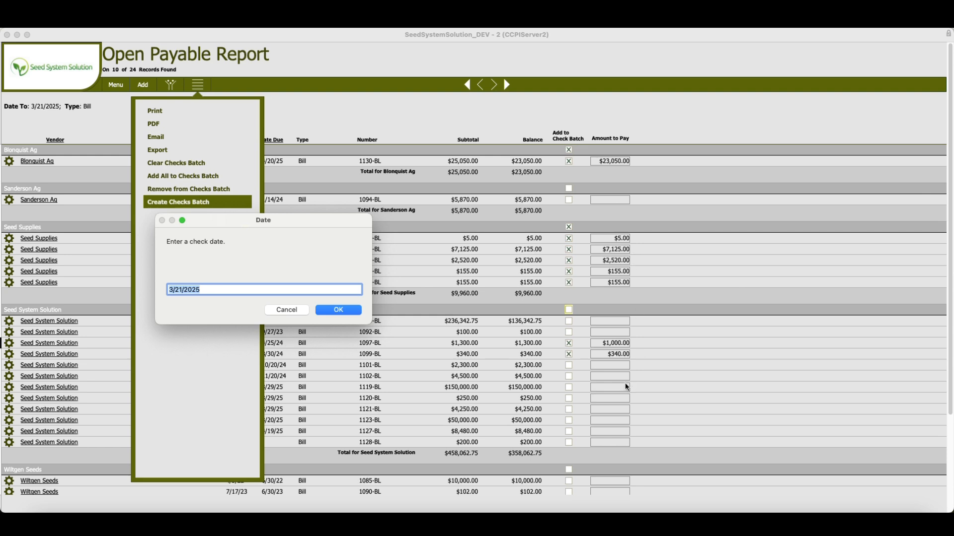
left_click(334, 312)
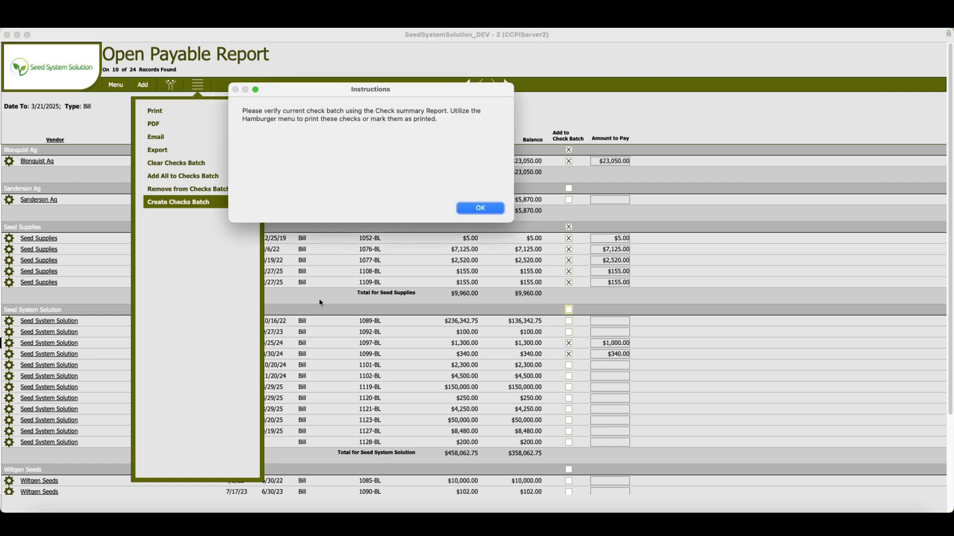
left_click(462, 210)
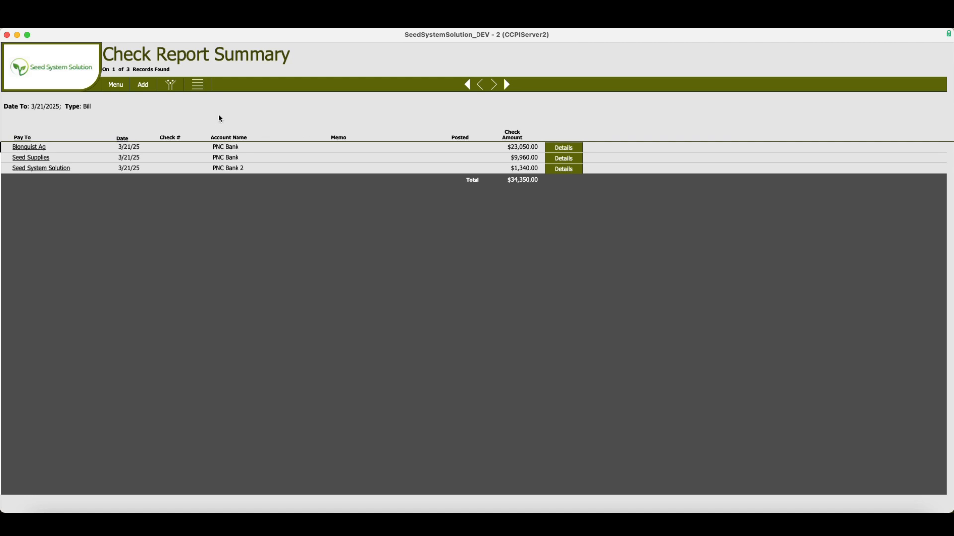
Review the batch's action options and the check details for Seed Supplies
left_click(199, 86)
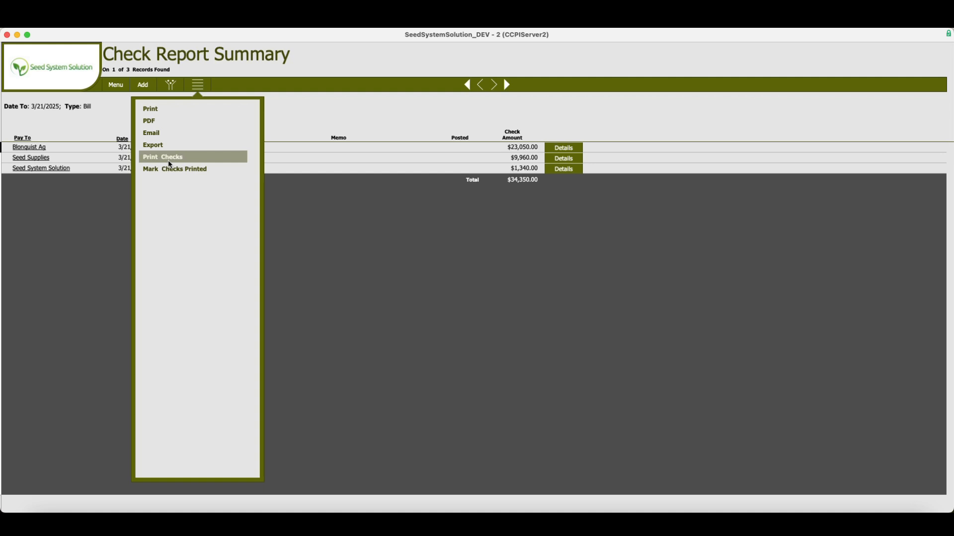
left_click(332, 95)
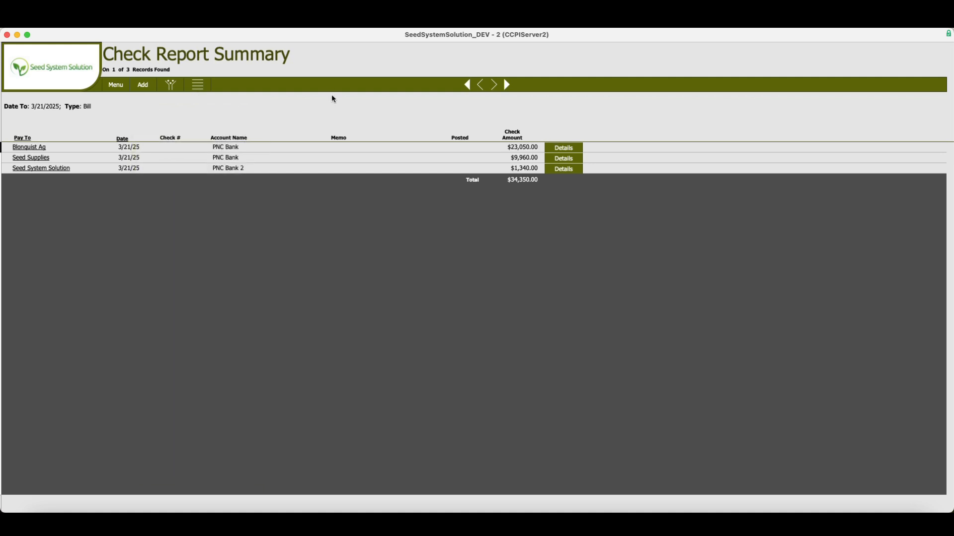
left_click(564, 163)
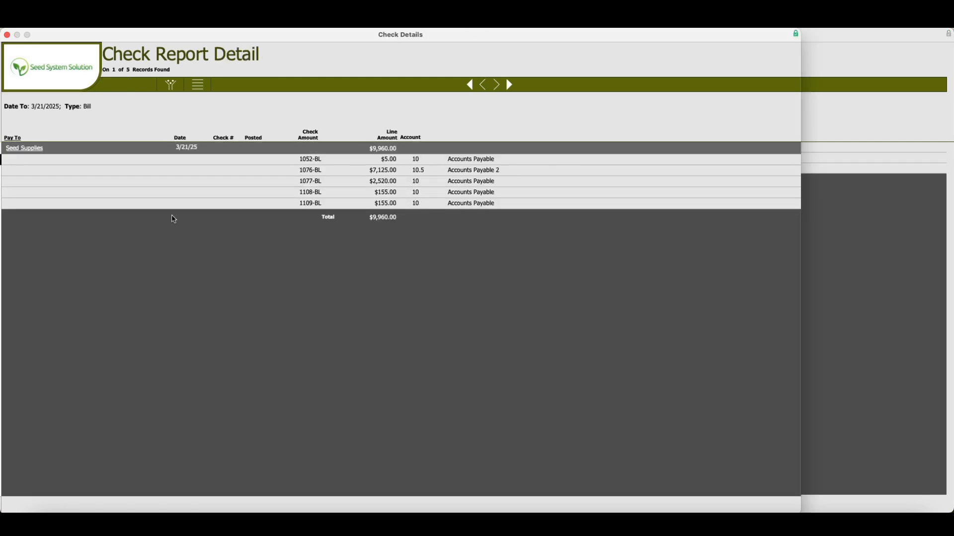
left_click(7, 35)
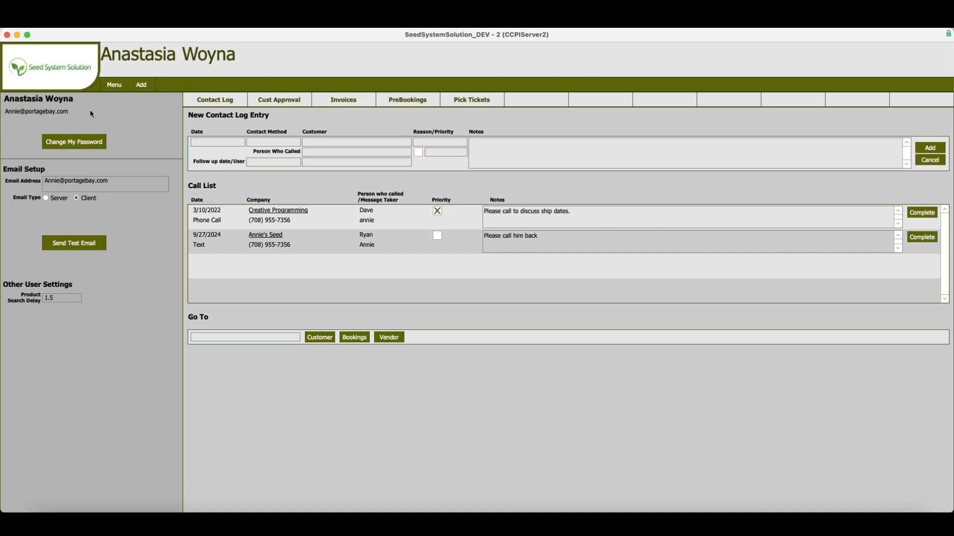
Open the Checks To Print report under Vendors and Payables reports
left_click(110, 85)
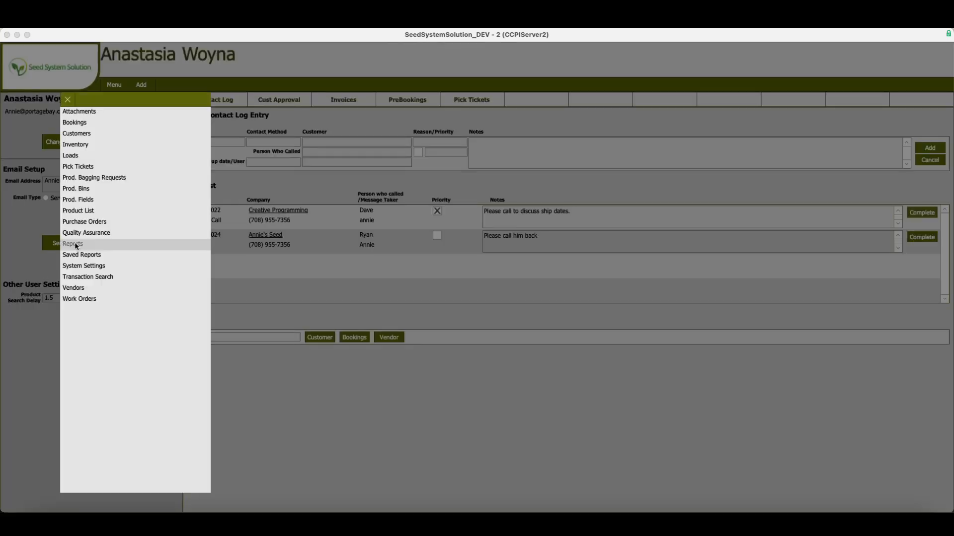
left_click(74, 242)
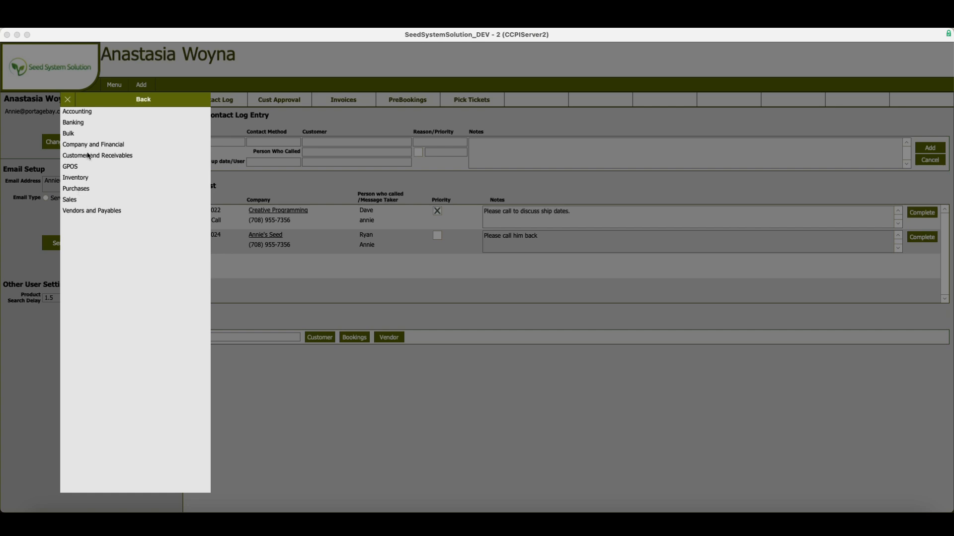
left_click(81, 211)
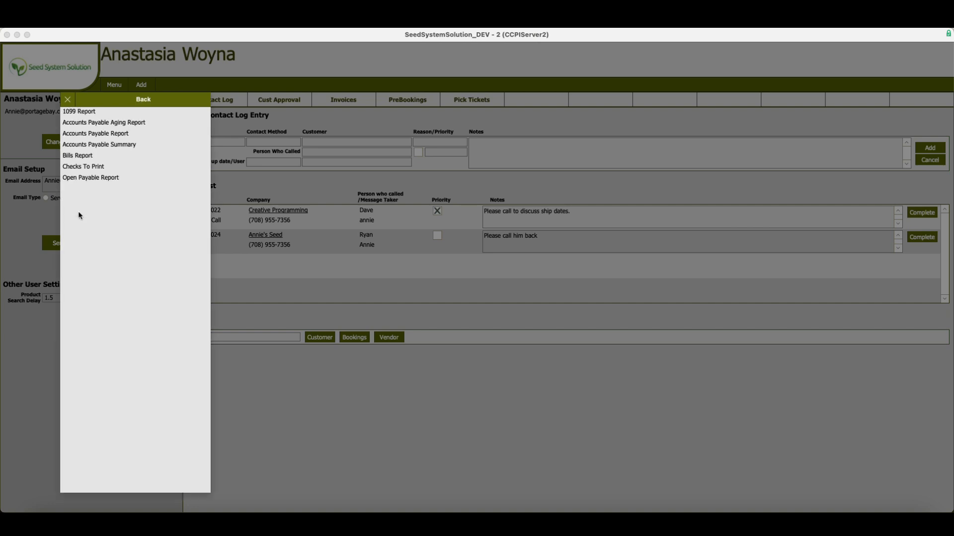
left_click(77, 168)
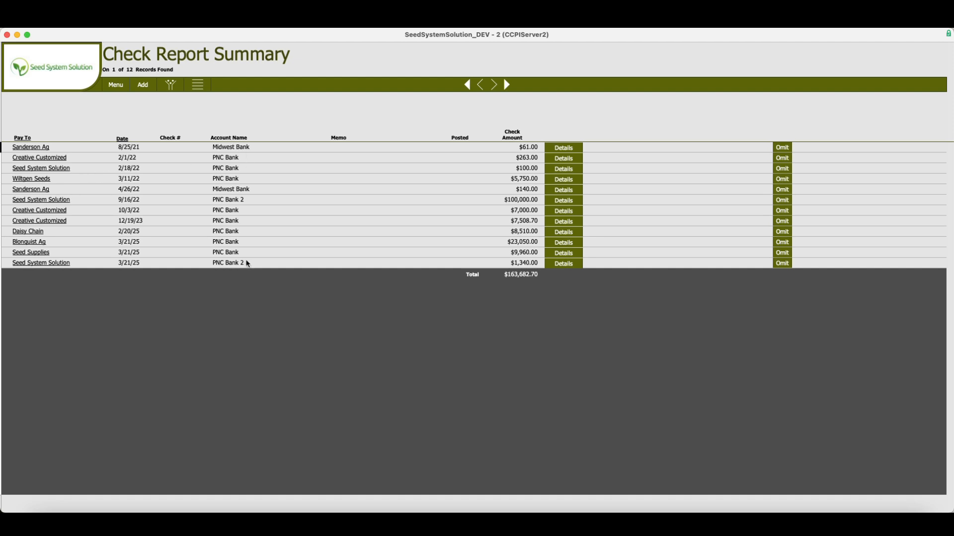
Omit the older checks, keeping Daisy Chain, Blonquist Ag, Seed Supplies and Seed System Solution
left_click(789, 148)
left_click(789, 148)
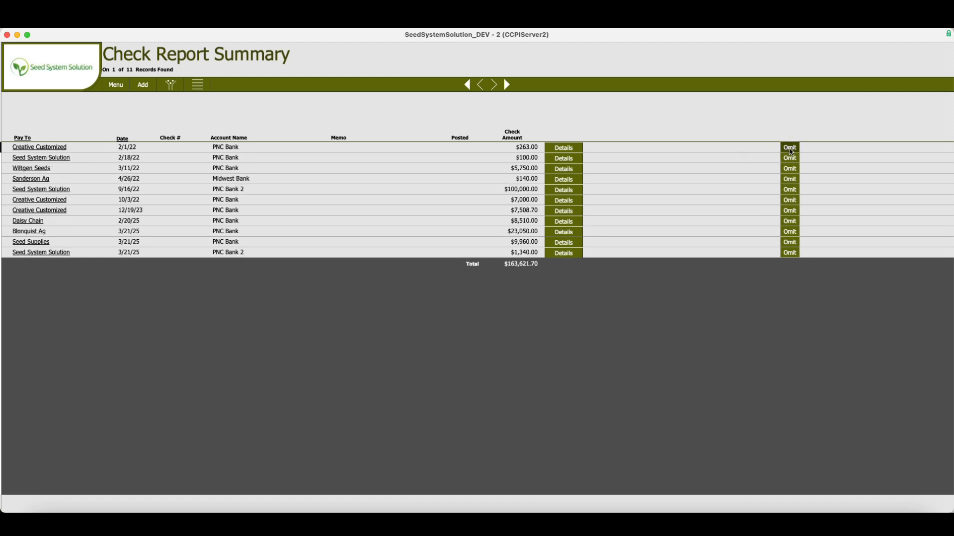
left_click(790, 149)
left_click(790, 149)
left_click(790, 149)
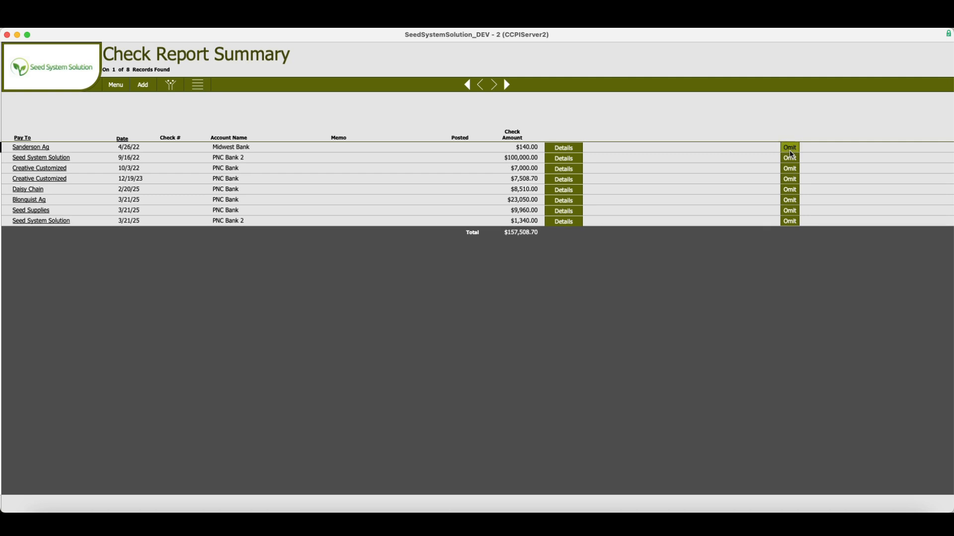
left_click(790, 148)
left_click(790, 150)
left_click(790, 150)
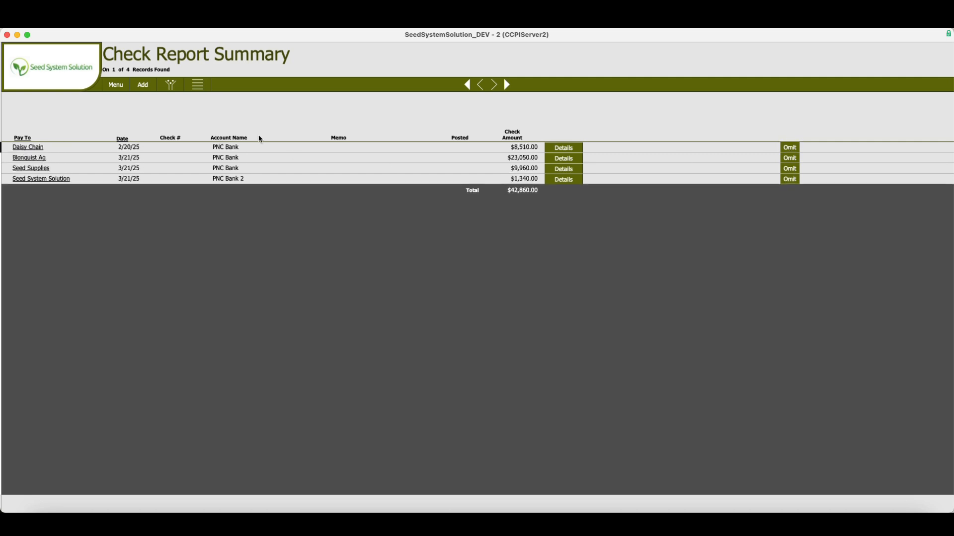
Review the report's filter criteria
left_click(170, 85)
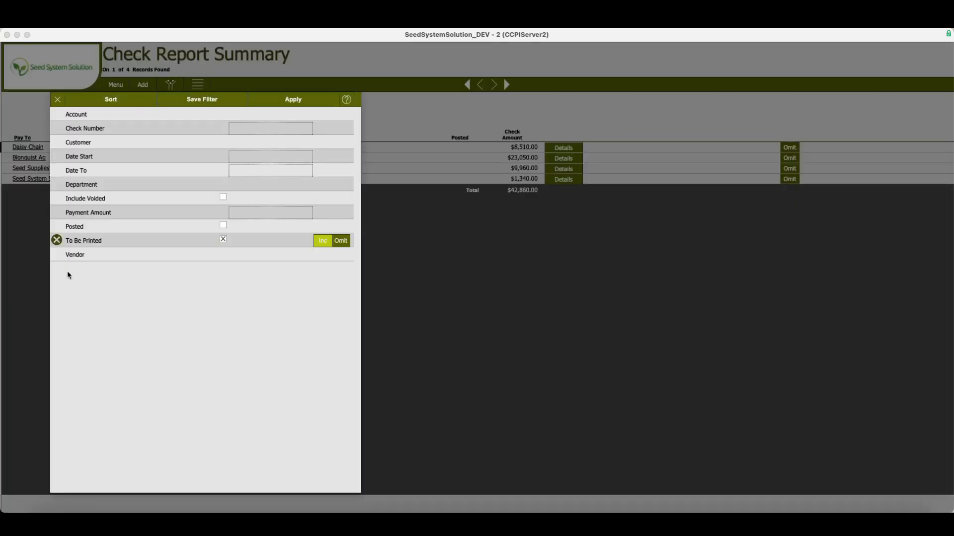
left_click(58, 100)
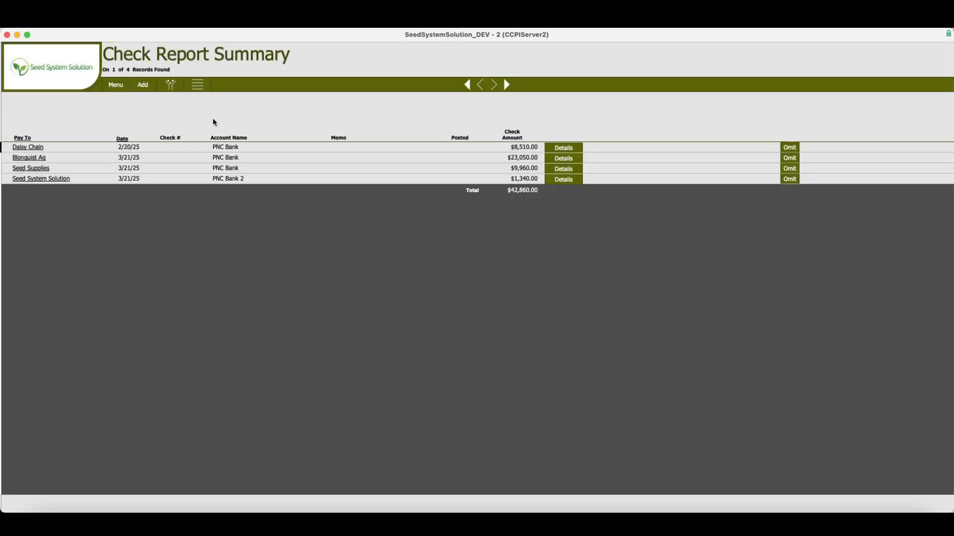
Run Print Checks with first check number 3107 and cancel the system print dialog
left_click(198, 85)
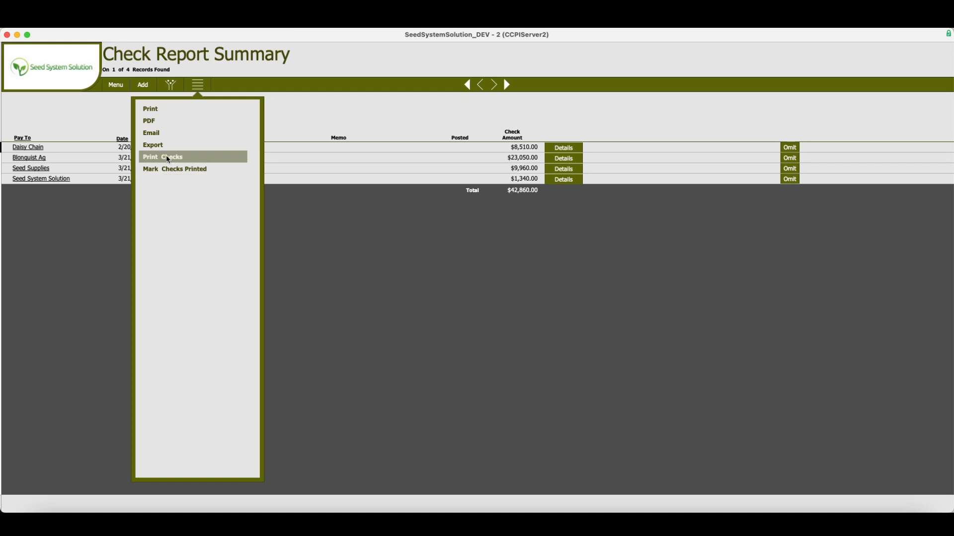
left_click(169, 158)
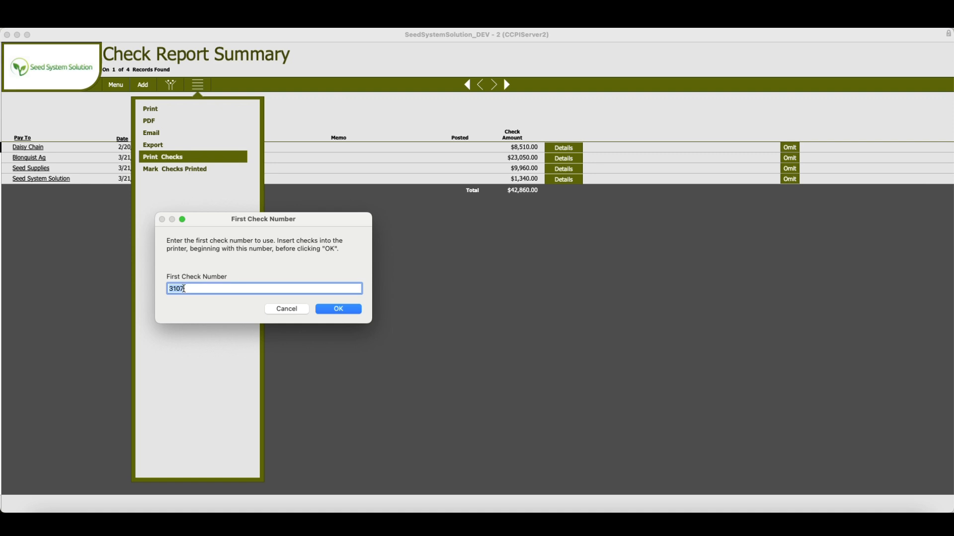
left_click(339, 309)
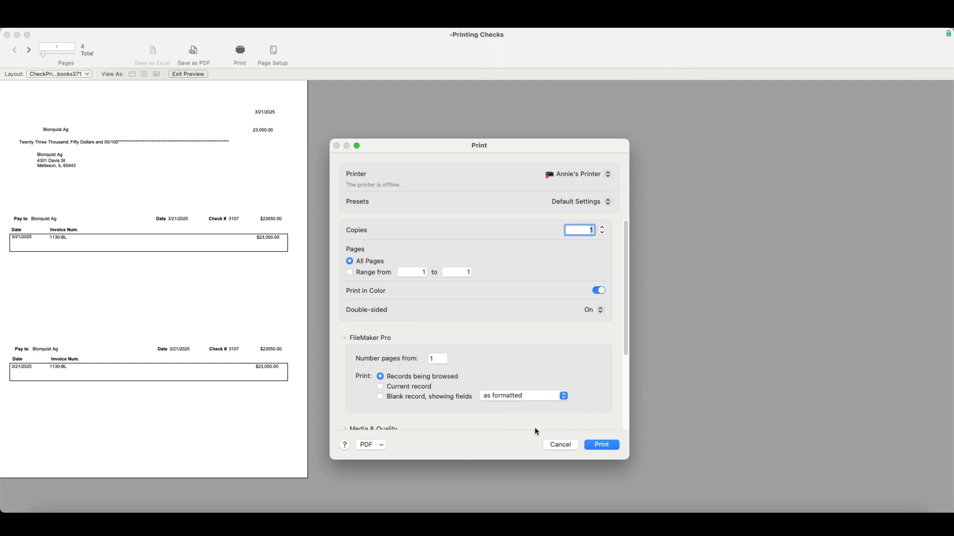
left_click(565, 445)
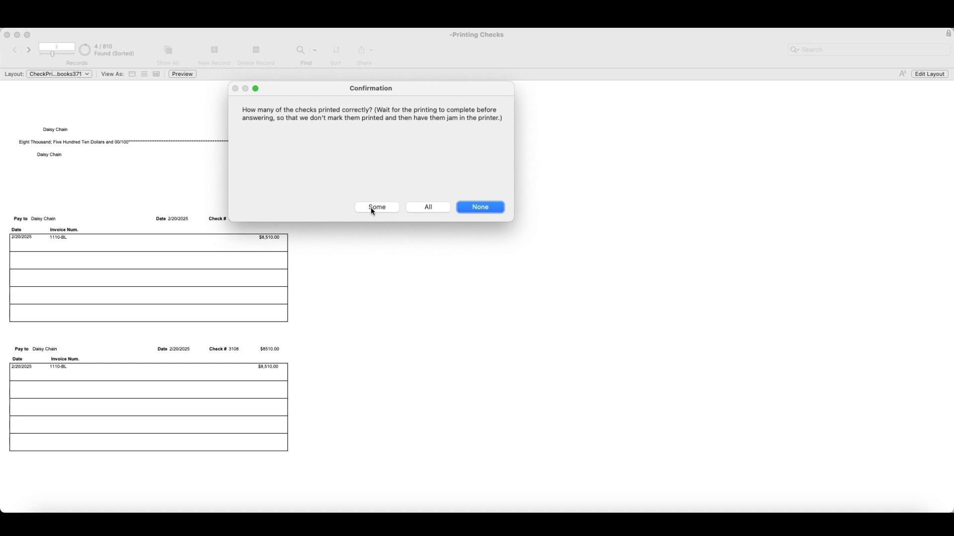
Work through the print confirmations, cancelling the additional detail page print and answering Yes
key("super+period")
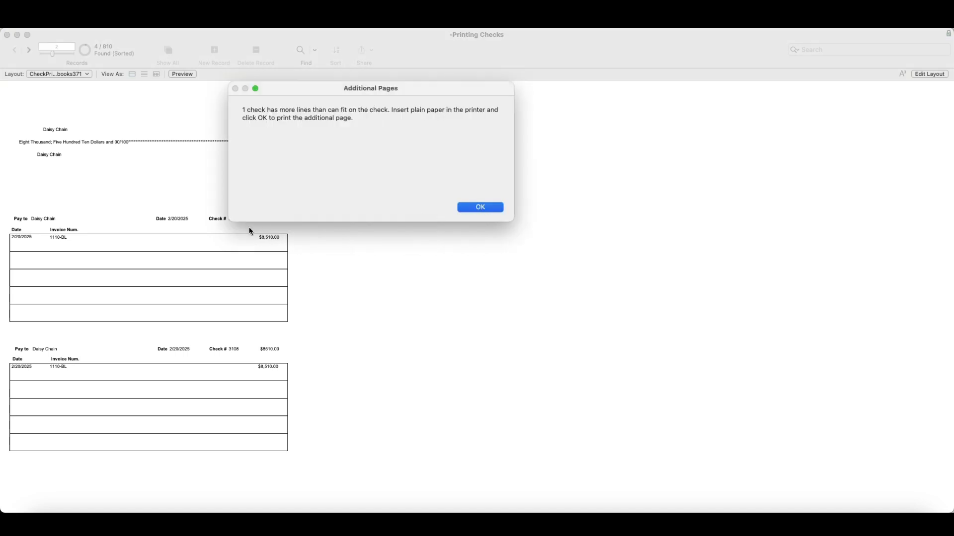
key("Return")
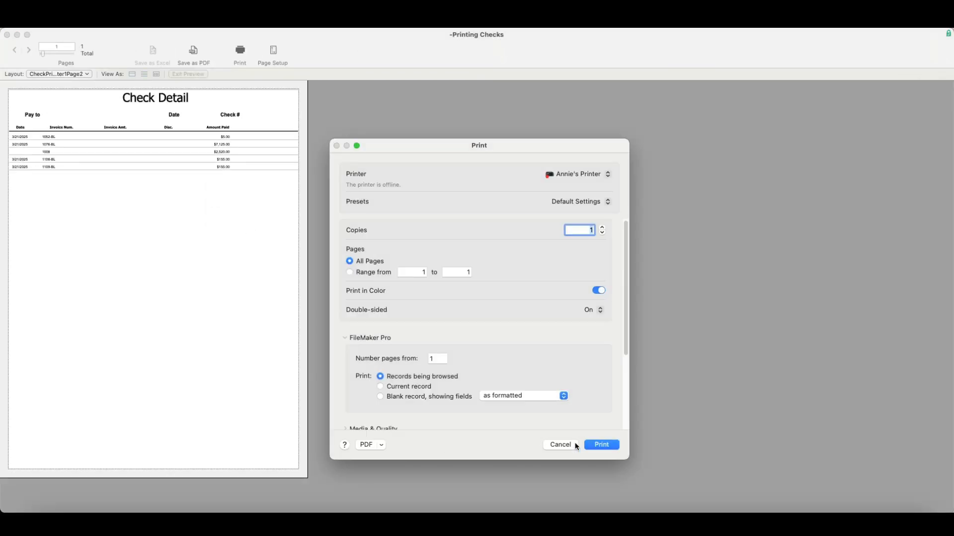
left_click(559, 445)
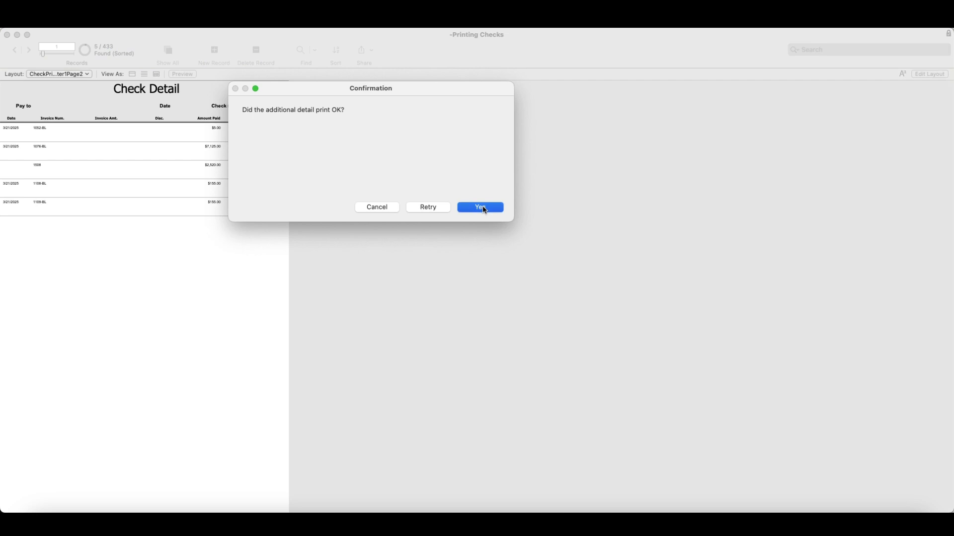
left_click(480, 207)
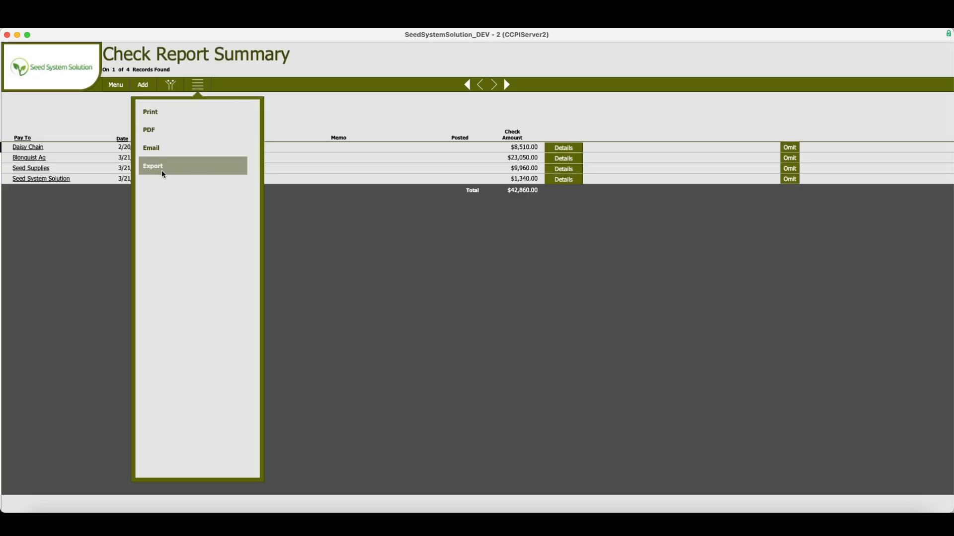
Review the check numbers assigned to the printed checks
left_click(354, 111)
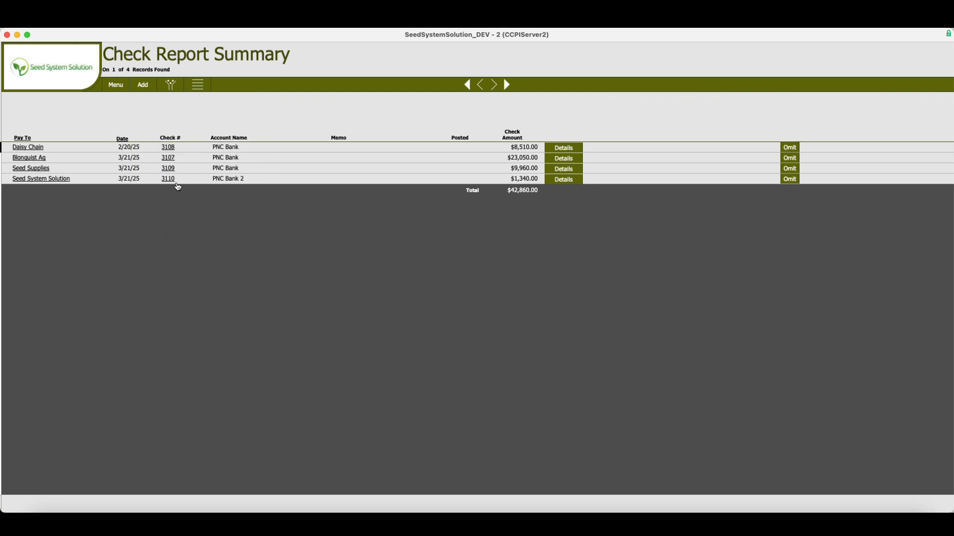
left_click(171, 149)
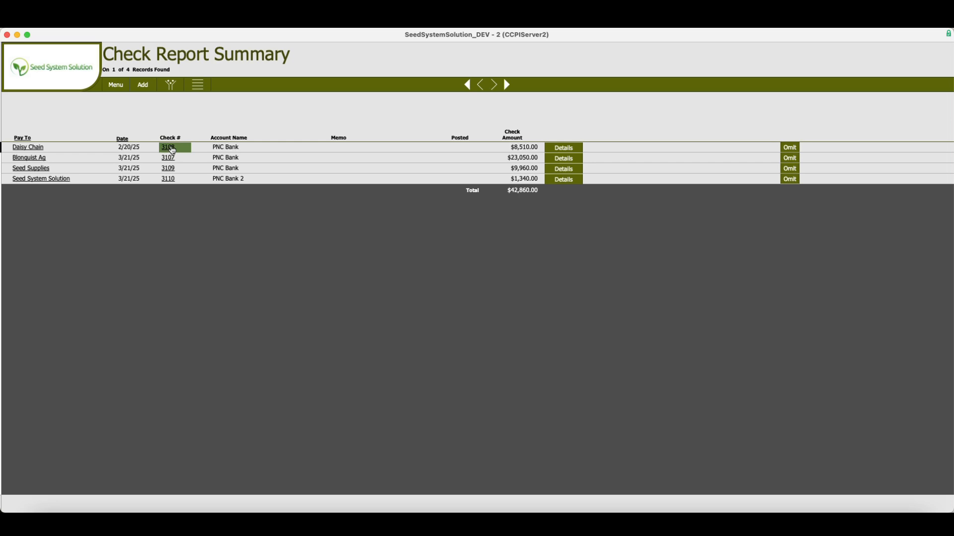